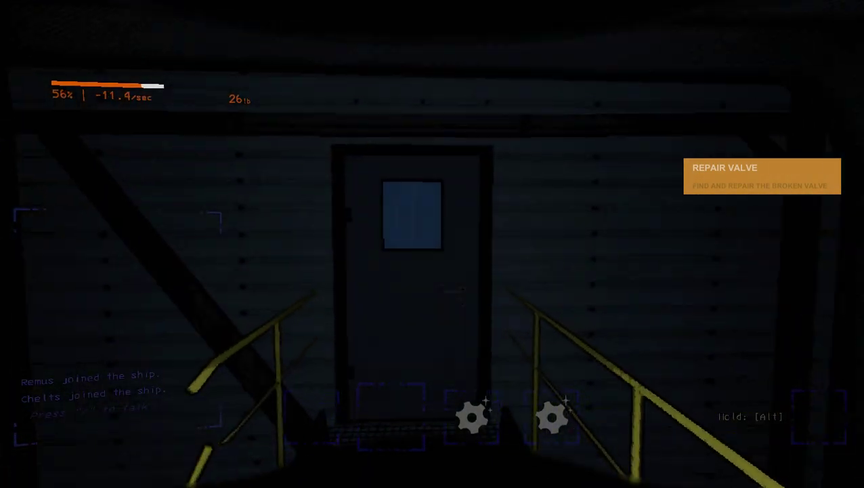
{"action": "key", "text": "w"}
{"action": "key", "text": "e"}
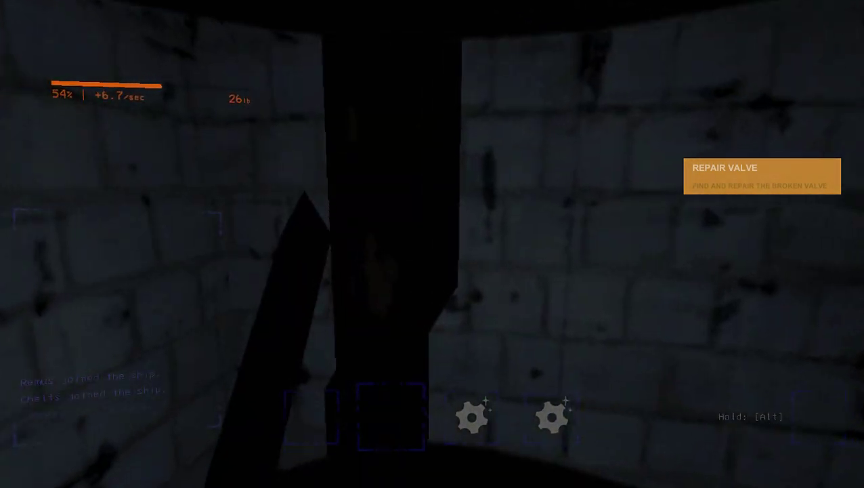
{"action": "key", "text": "w"}
{"action": "key", "text": "e"}
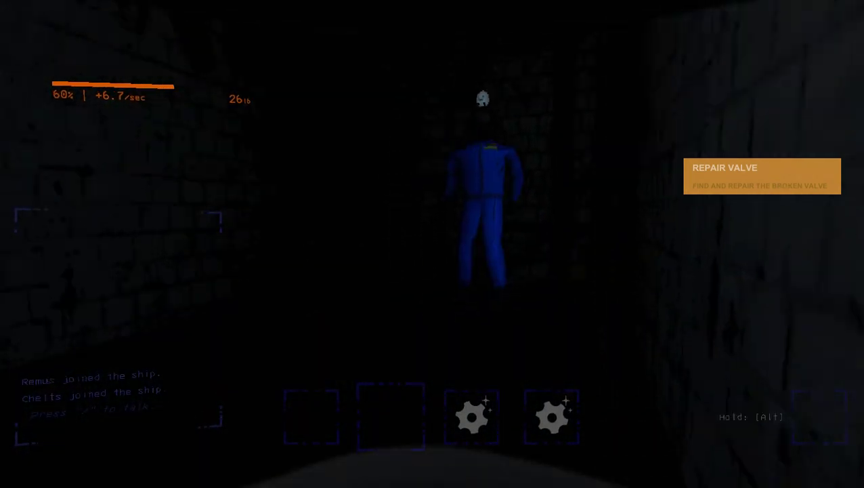
{"action": "key", "text": "w"}
{"action": "key", "text": "e"}
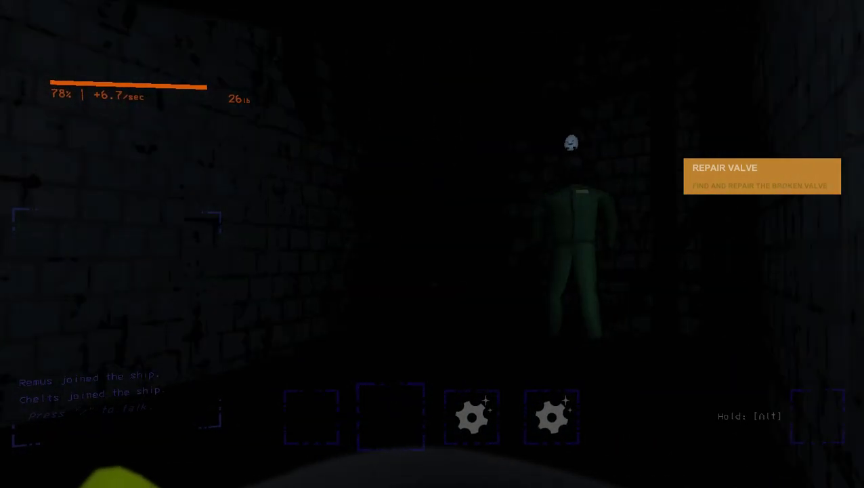
{"action": "key", "text": "w"}
{"action": "key", "text": "w"}
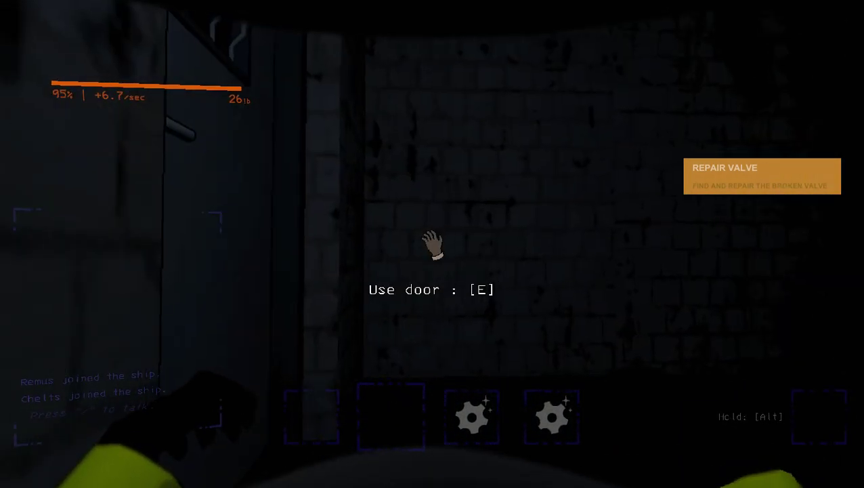
{"action": "key", "text": "w"}
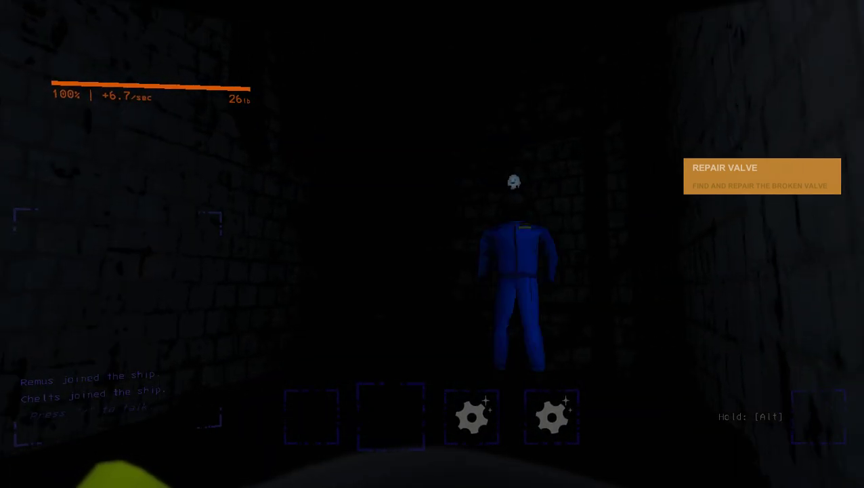
{"action": "key", "text": "w"}
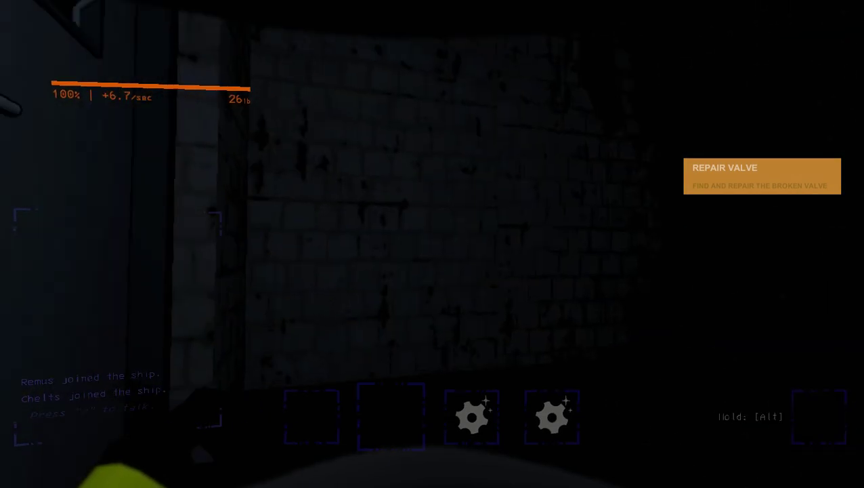
{"action": "key", "text": "w"}
{"action": "key", "text": "w"}
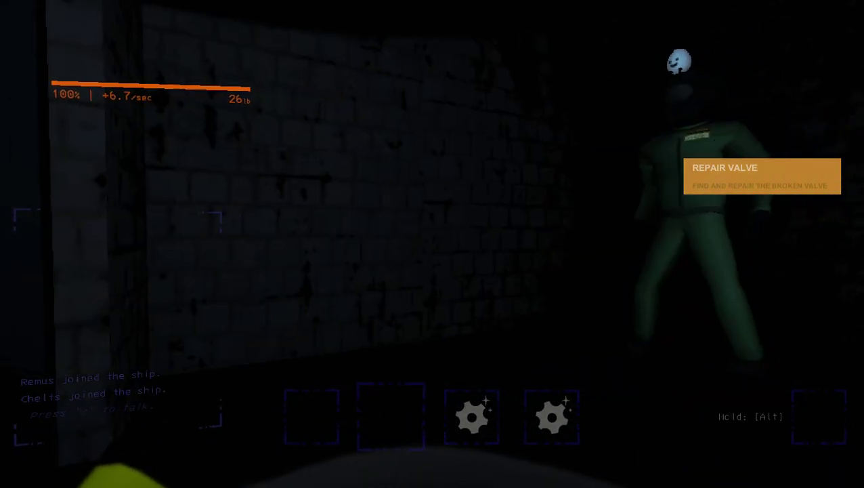
{"action": "key", "text": "w"}
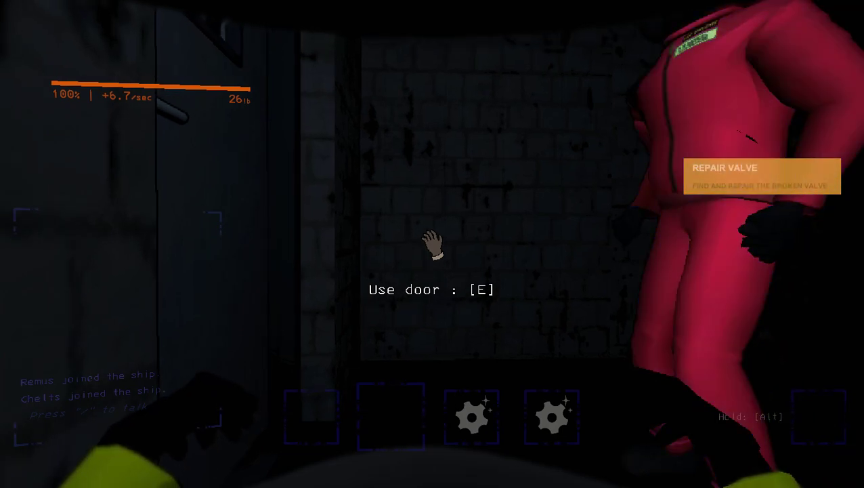